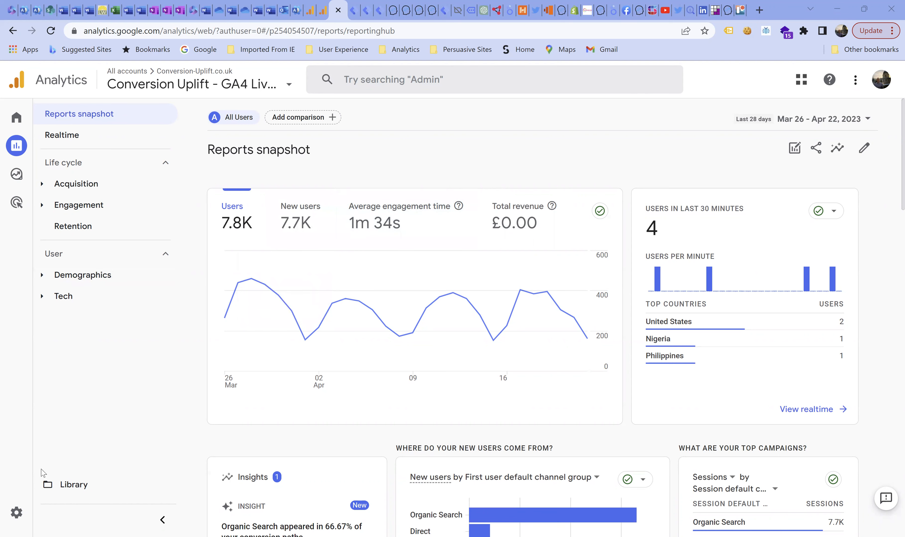
Open the saved "Cohort Analyis" exploration from the Explorations list
left_click(16, 513)
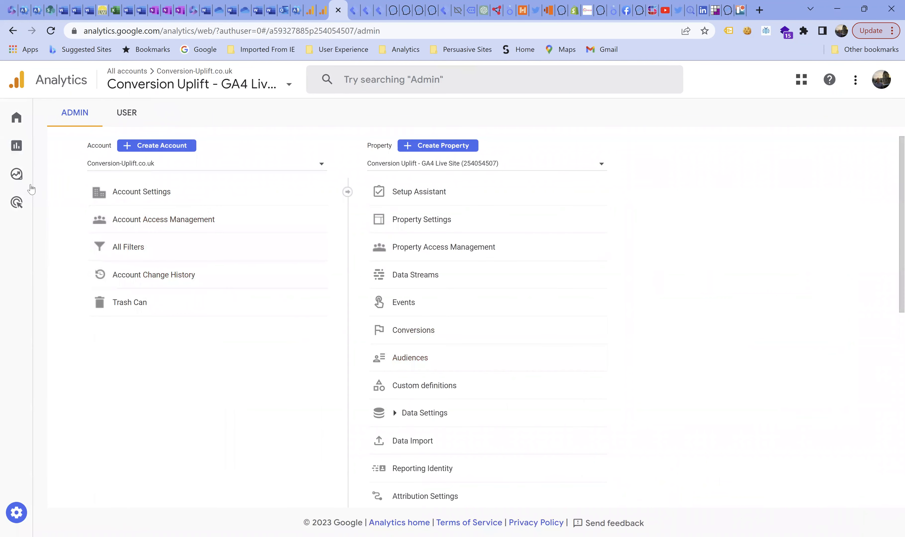
left_click(20, 179)
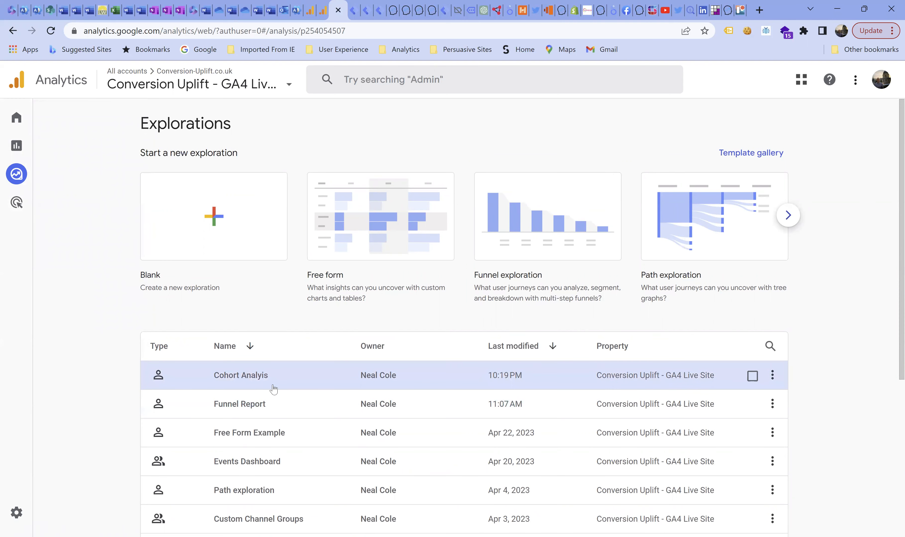
left_click(245, 381)
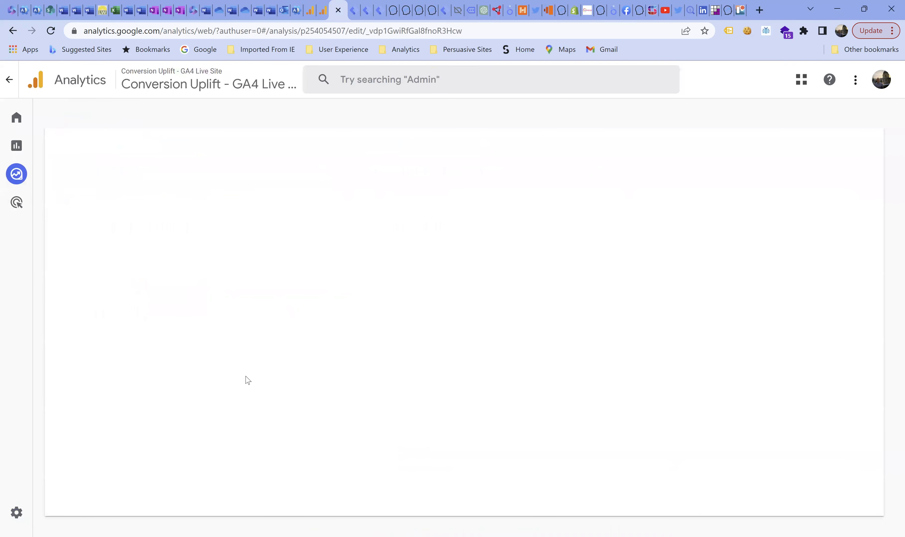
left_click(246, 381)
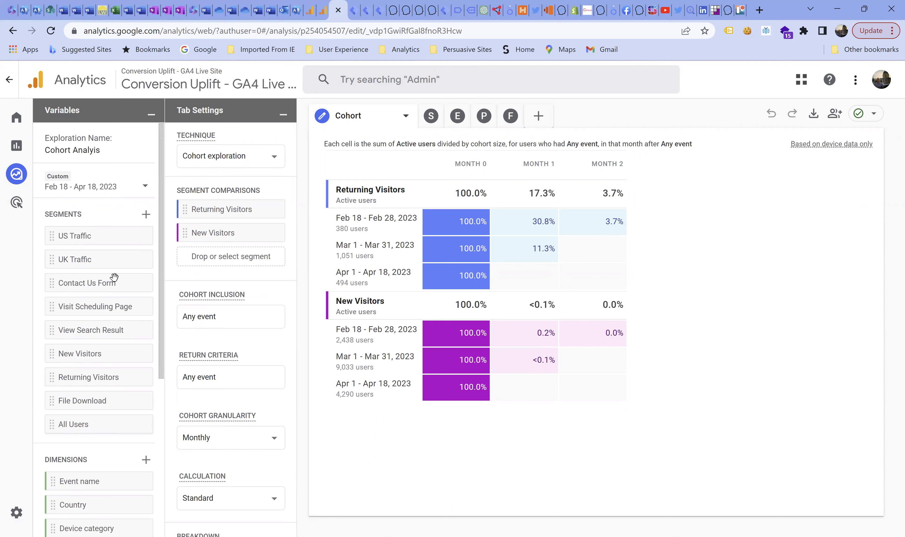
Create a custom session segment in the exploration and name it "New LinkedIn Visitors to GA Blogs"
left_click(146, 214)
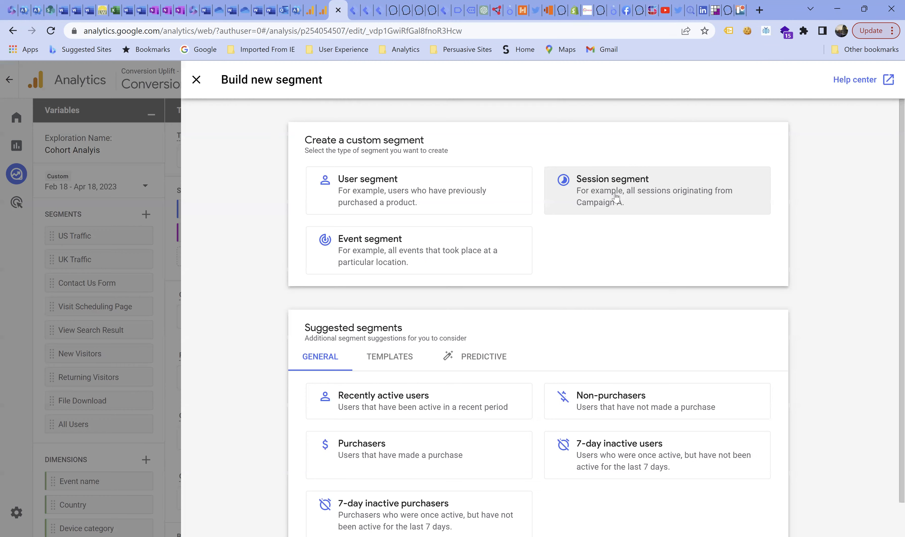
left_click(619, 197)
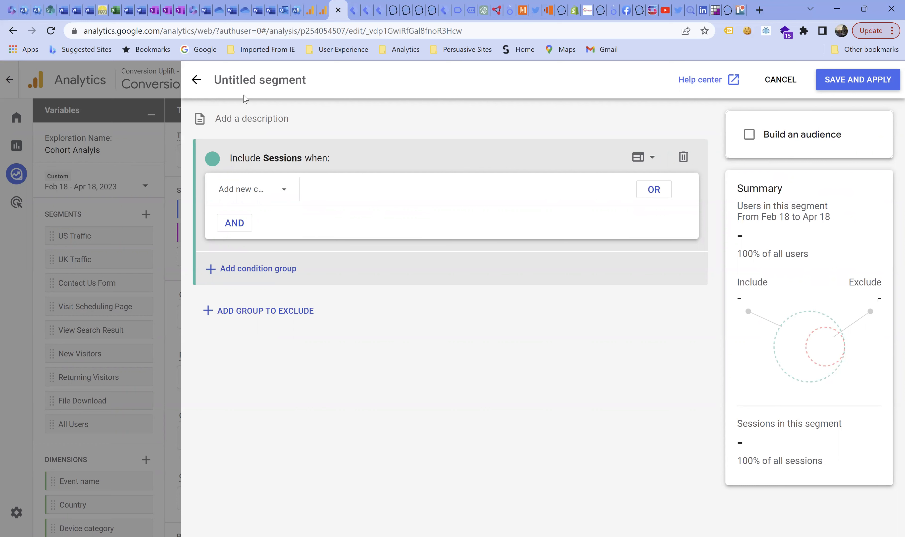
left_click(259, 83)
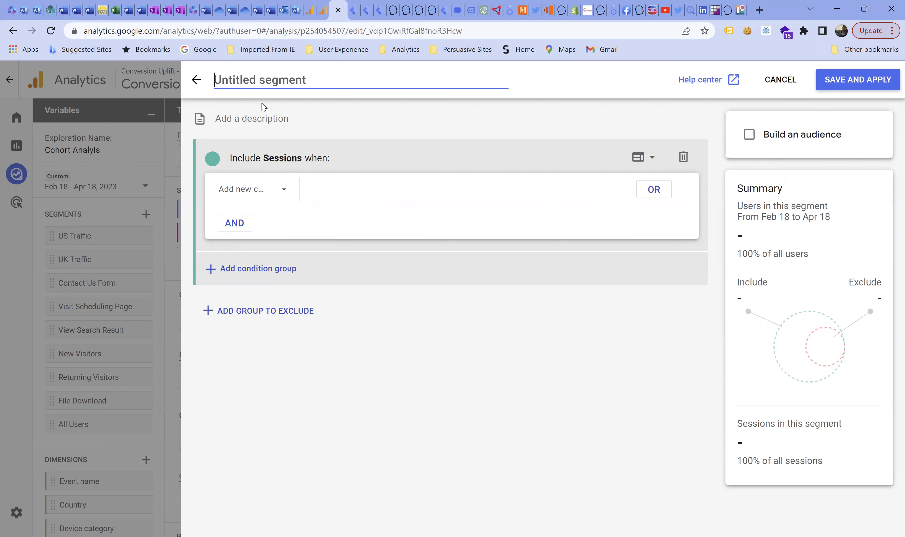
type("Nee")
key("BackSpace")
type("w")
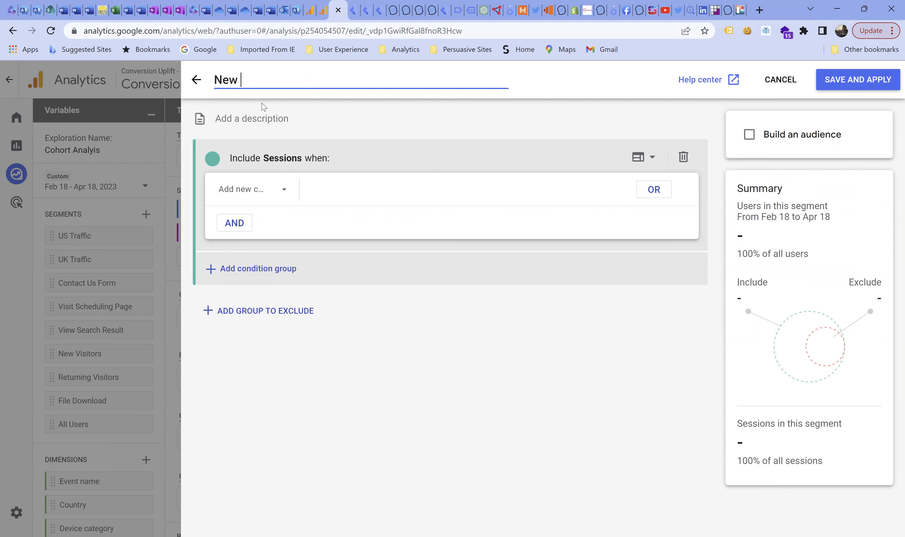
type(" LinkedIn Visi")
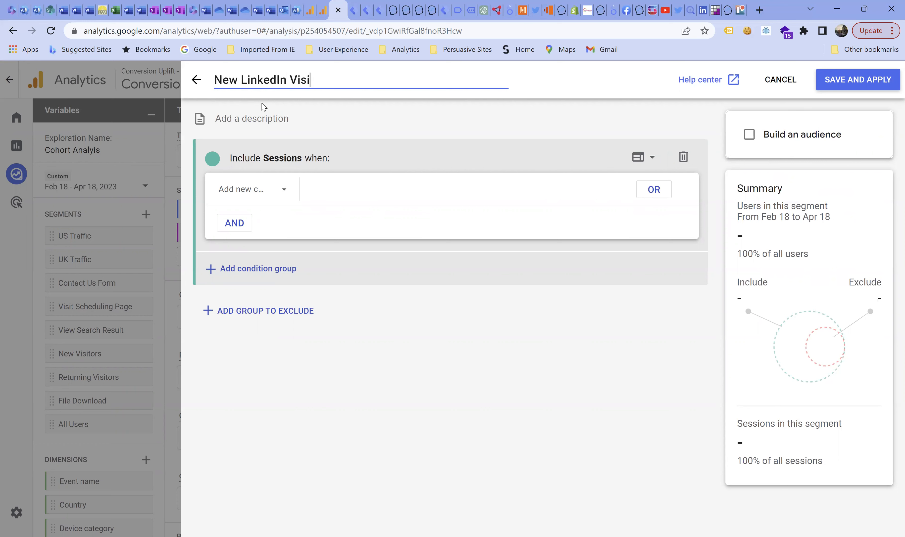
type("tors to GA Blogs")
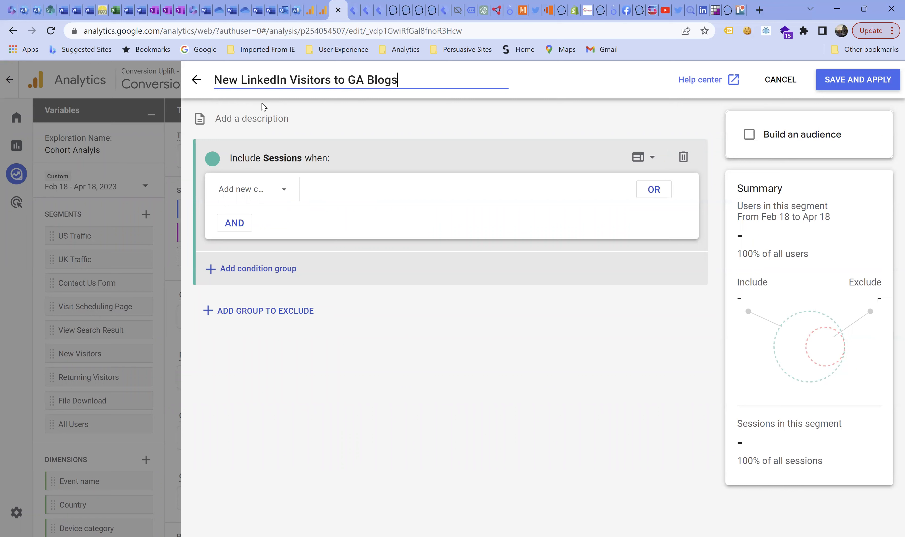
Copy the segment name "New LinkedIn Visitors to GA Blogs" into the segment's description
left_click(216, 80)
key("ctrl+shift+Right")
key("ctrl+shift+Right")
key("ctrl+shift+Right")
key("ctrl+shift+Right")
key("ctrl+shift+Right")
key("ctrl+shift+Right")
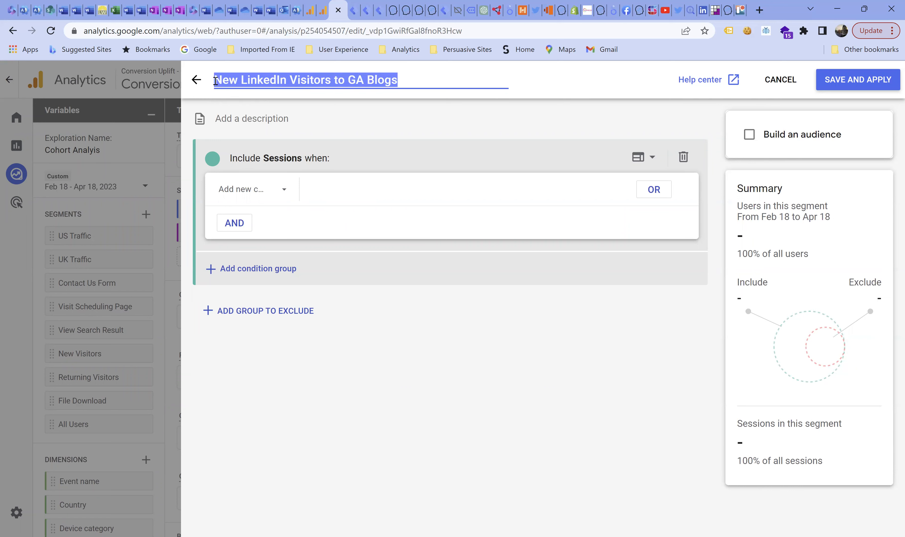
right_click(216, 81)
left_click(323, 125)
left_click(246, 124)
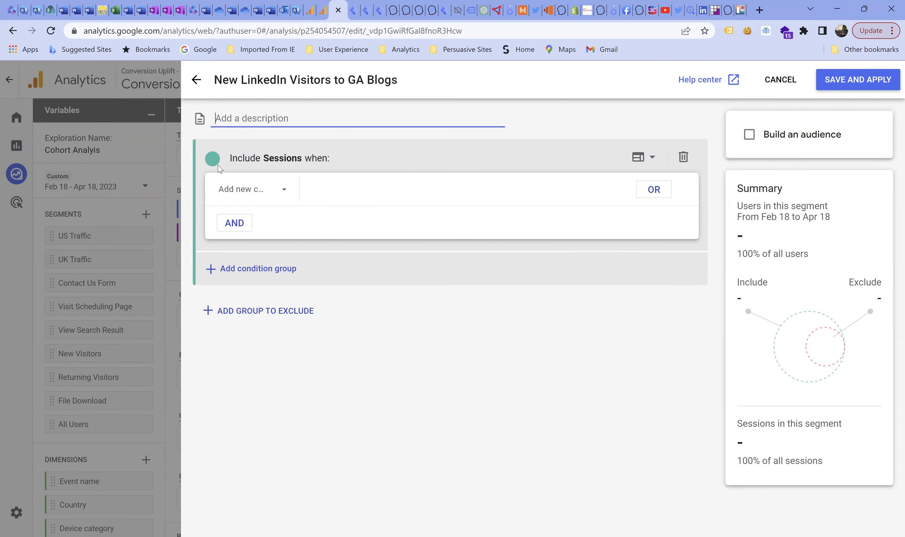
key("ctrl+v")
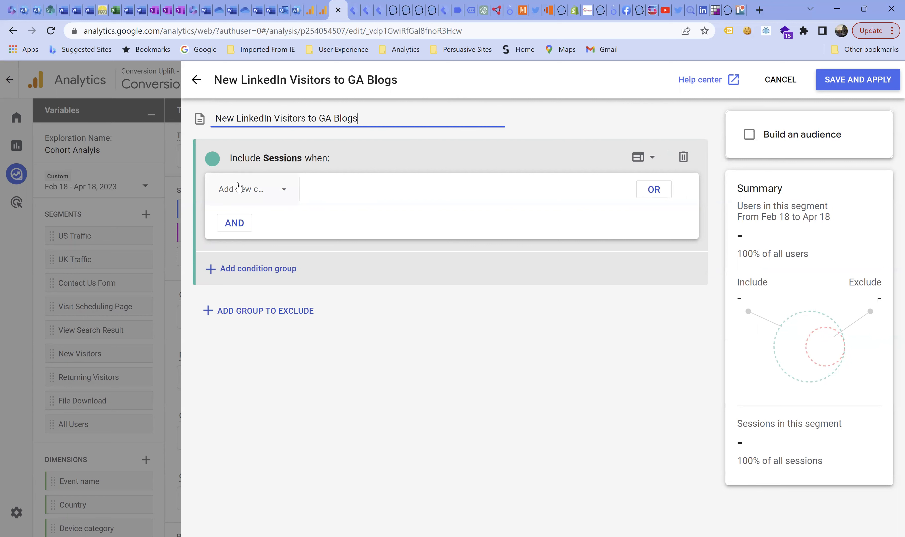
Choose the First user source dimension as the segment's first session inclusion condition
left_click(239, 194)
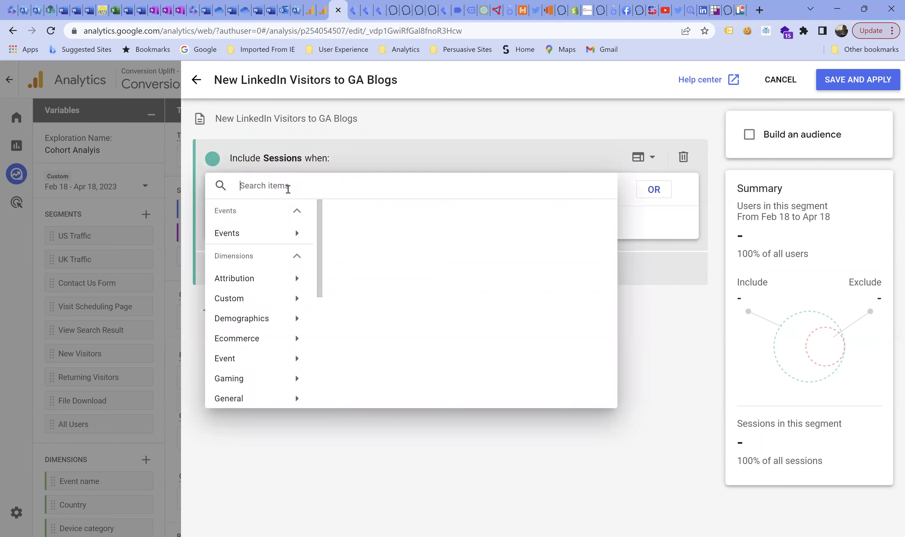
type("f")
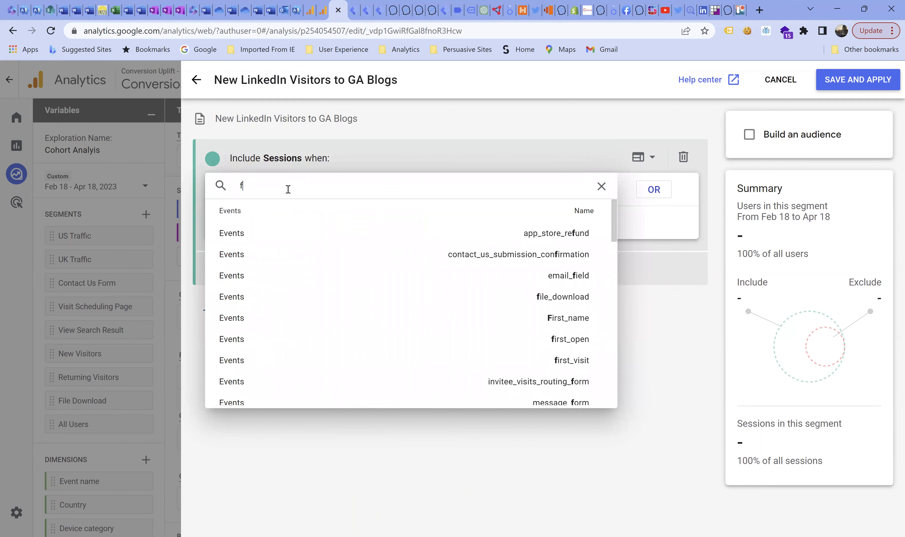
type("irst u")
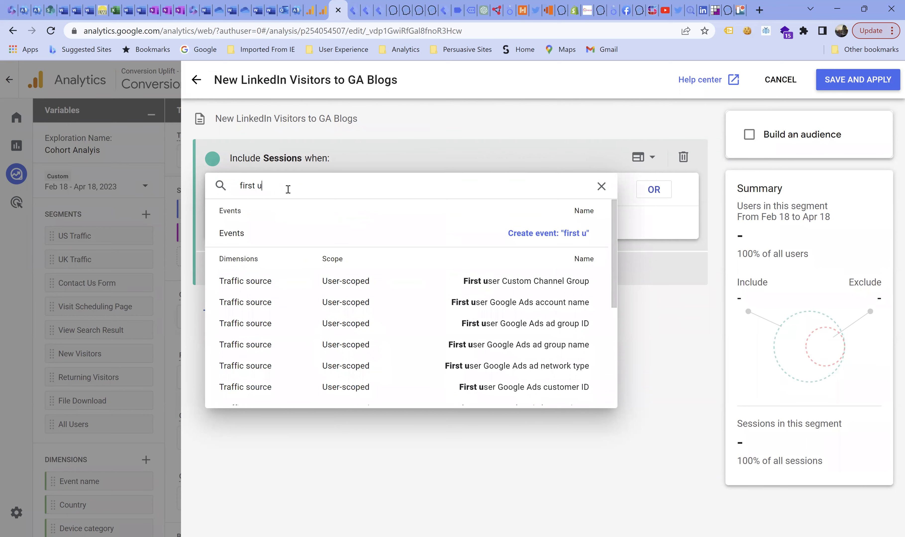
type("ser s")
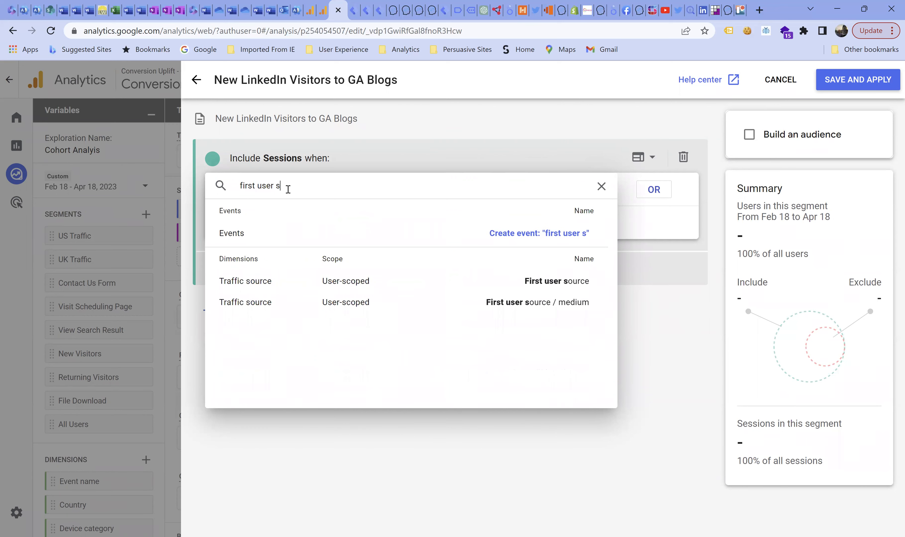
left_click(257, 286)
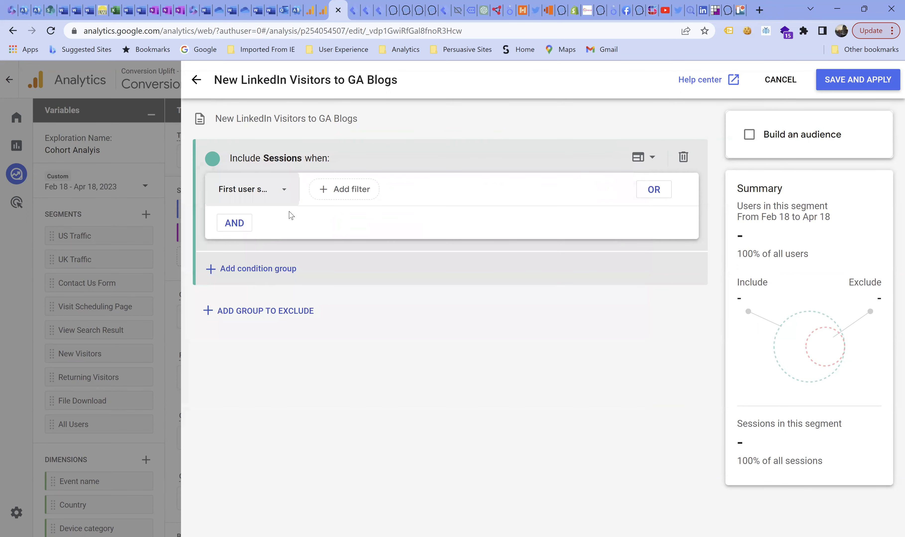
Filter the First user source condition to values that contain "linkedin" and apply it
left_click(343, 190)
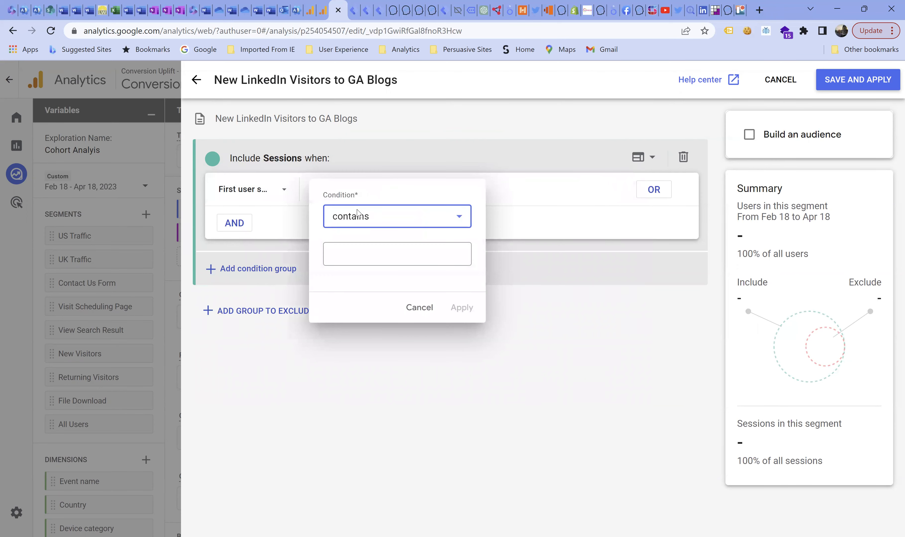
left_click(354, 252)
type("linked")
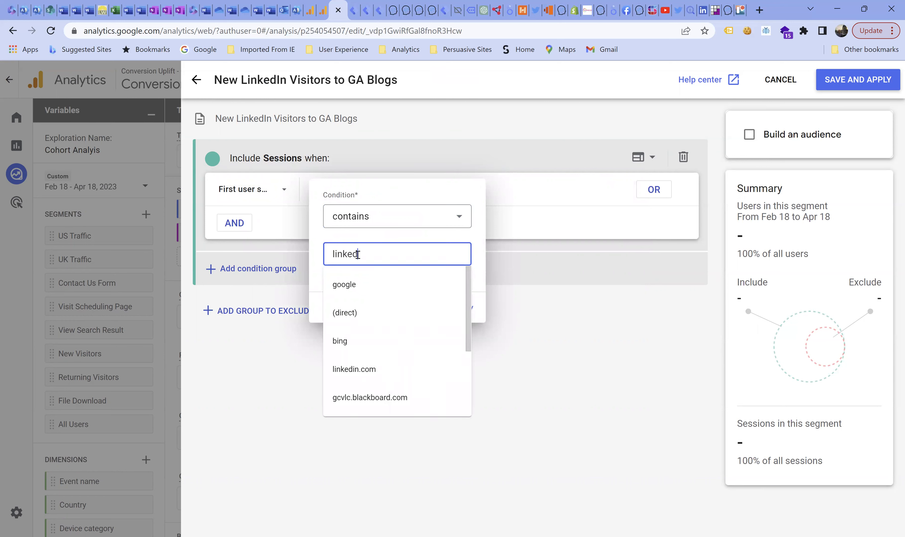
type("in")
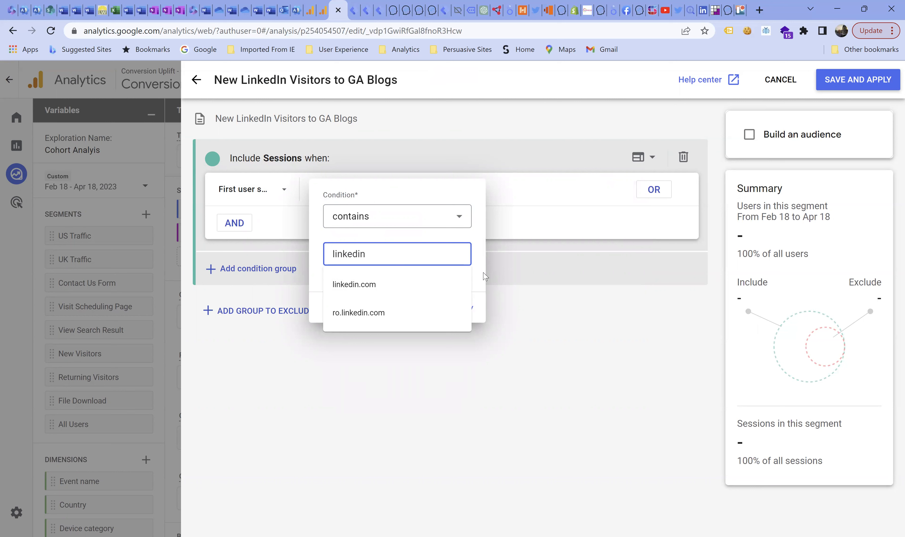
left_click(479, 280)
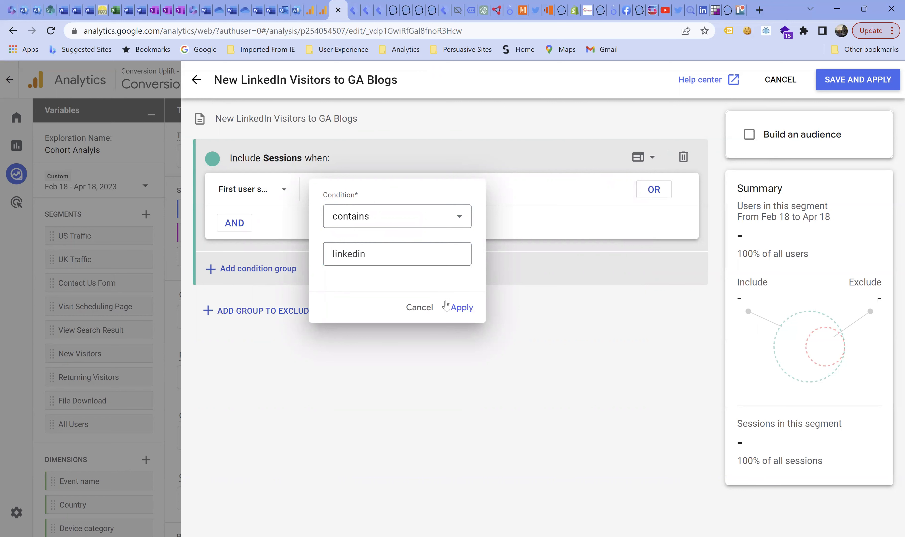
left_click(460, 313)
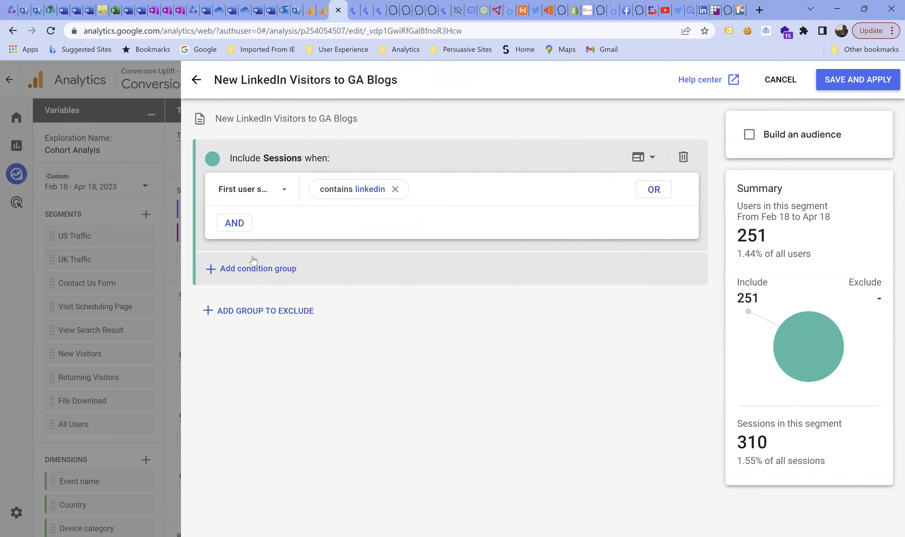
Add a second AND condition to the segment using the "Page path + query string" dimension
left_click(233, 224)
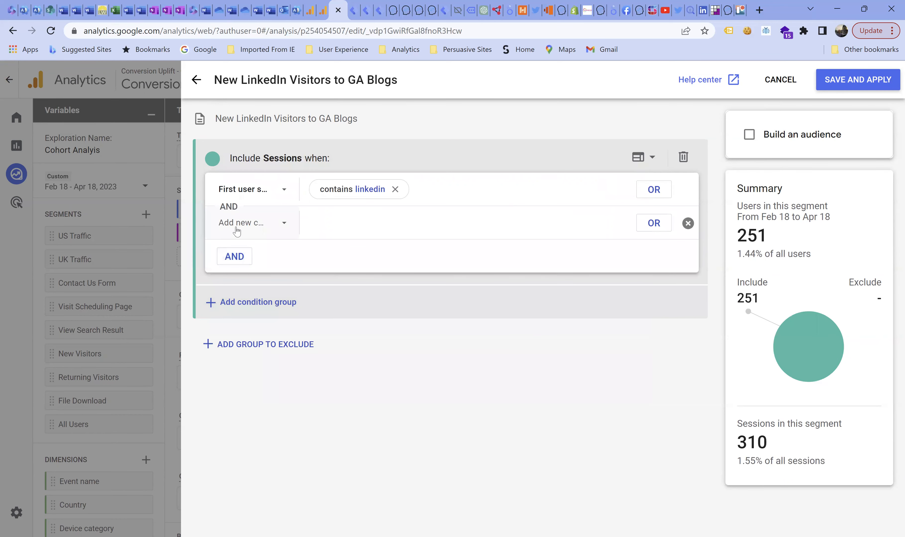
left_click(236, 230)
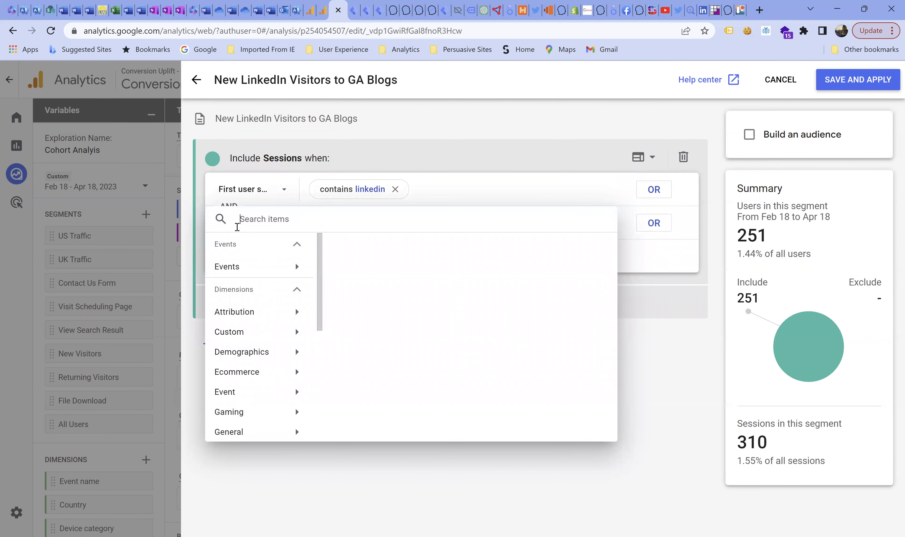
type("path")
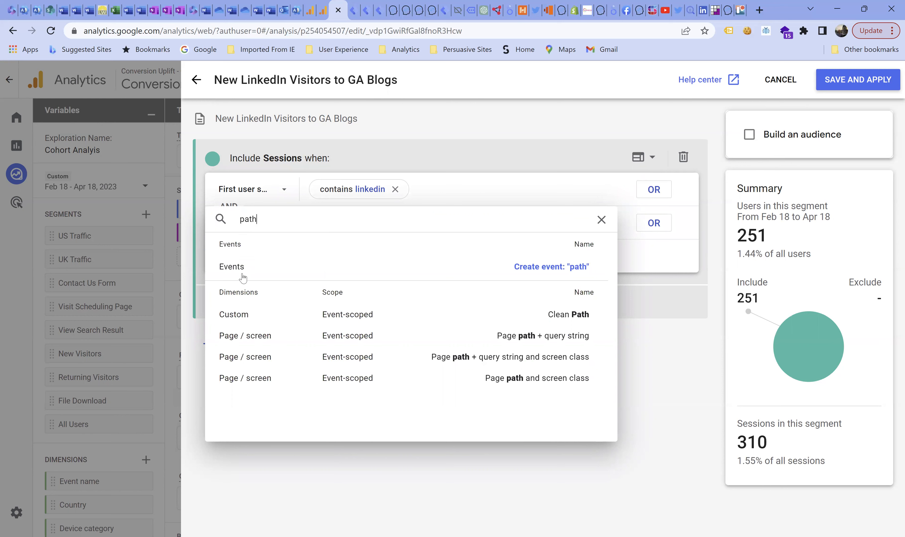
left_click(249, 342)
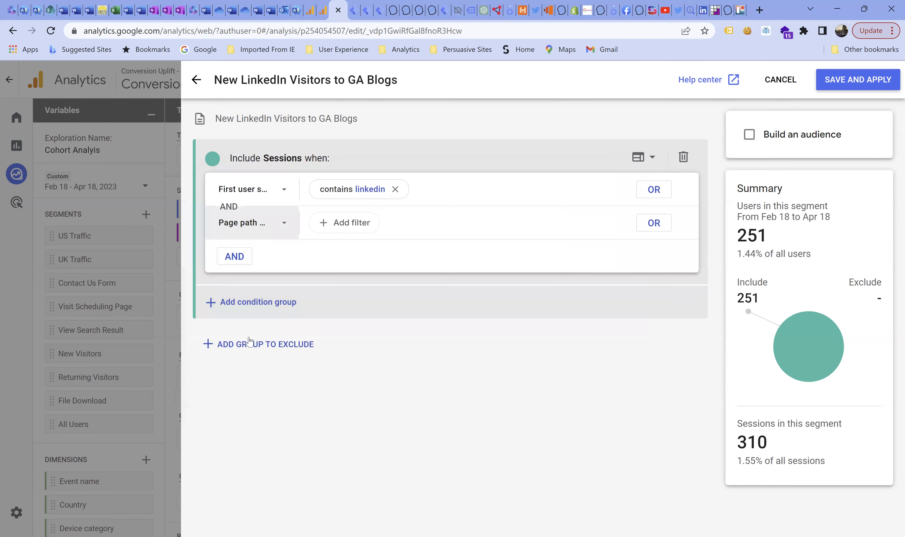
Filter the page path condition to values that contain "google-analytics" and apply it
left_click(334, 221)
left_click(354, 286)
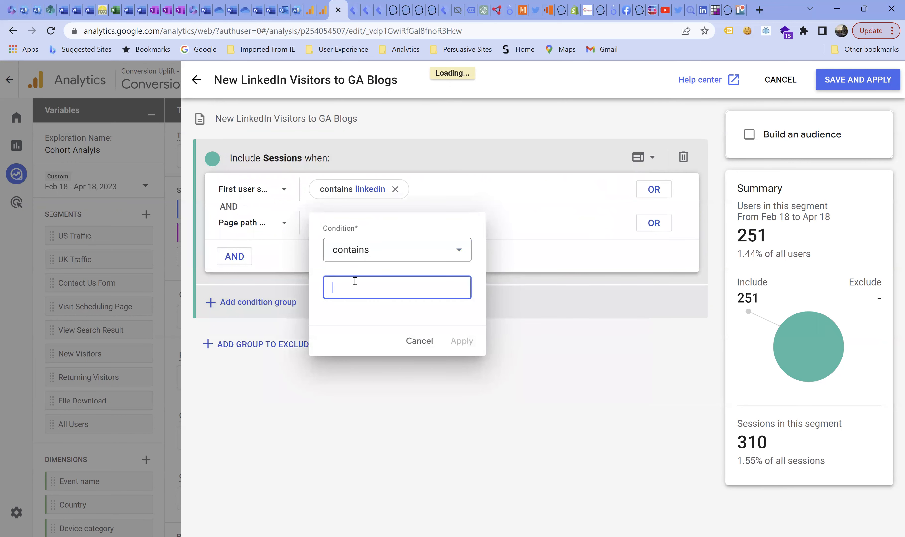
type("google-")
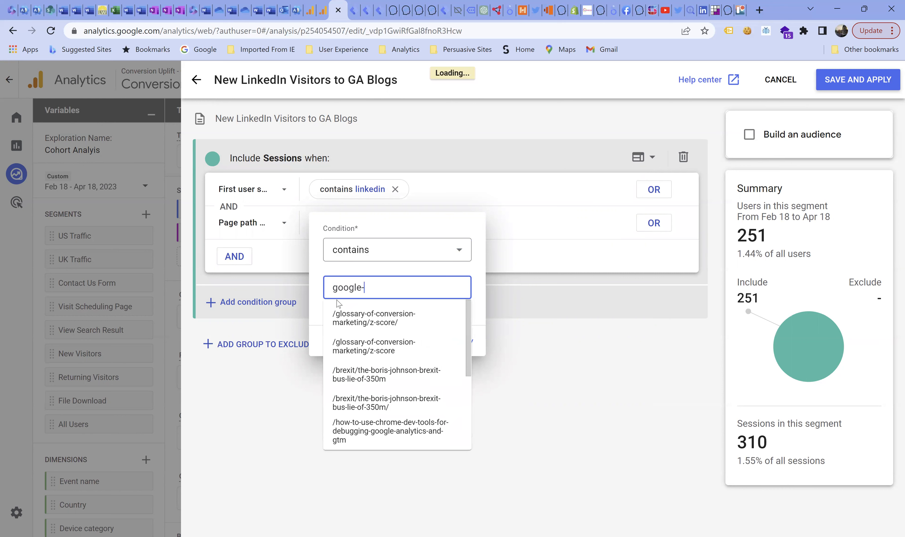
type("analytics")
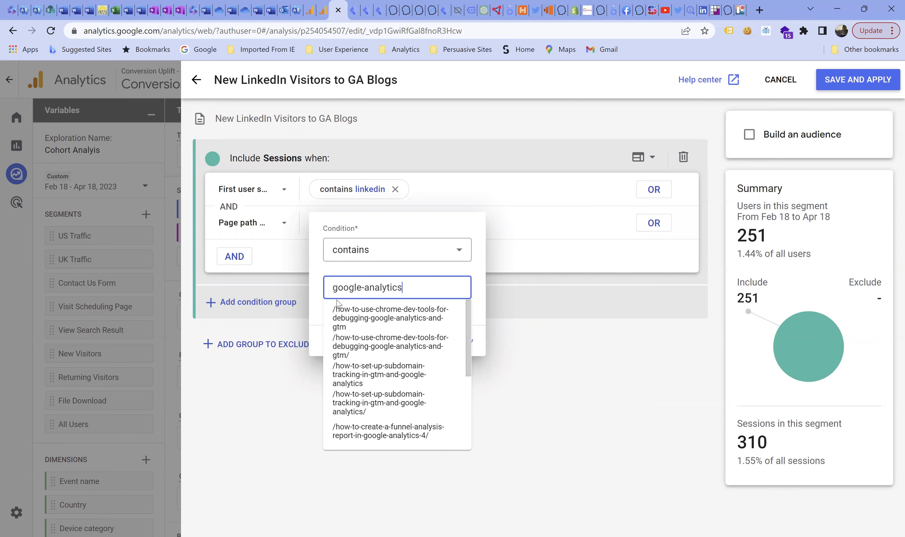
left_click(485, 274)
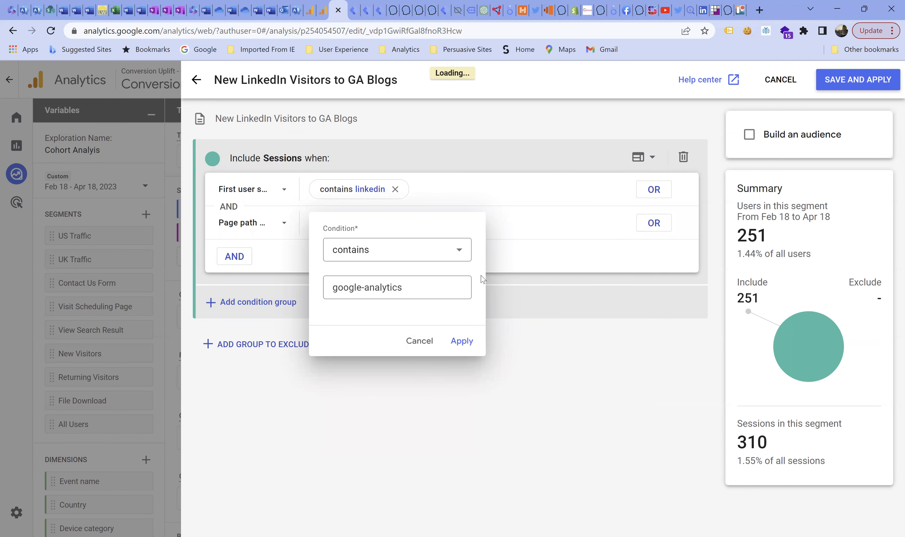
left_click(463, 342)
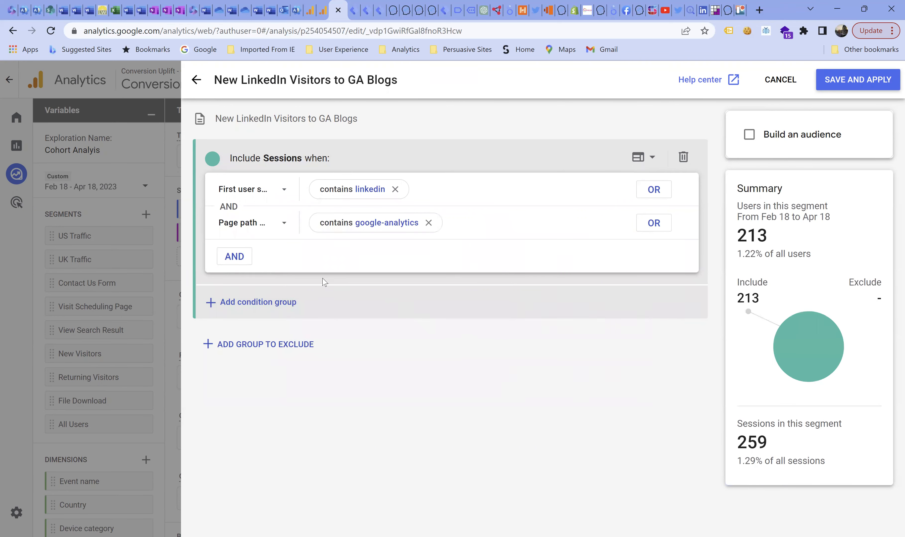
Add a third AND condition to the segment using the page_view event
left_click(230, 260)
left_click(230, 260)
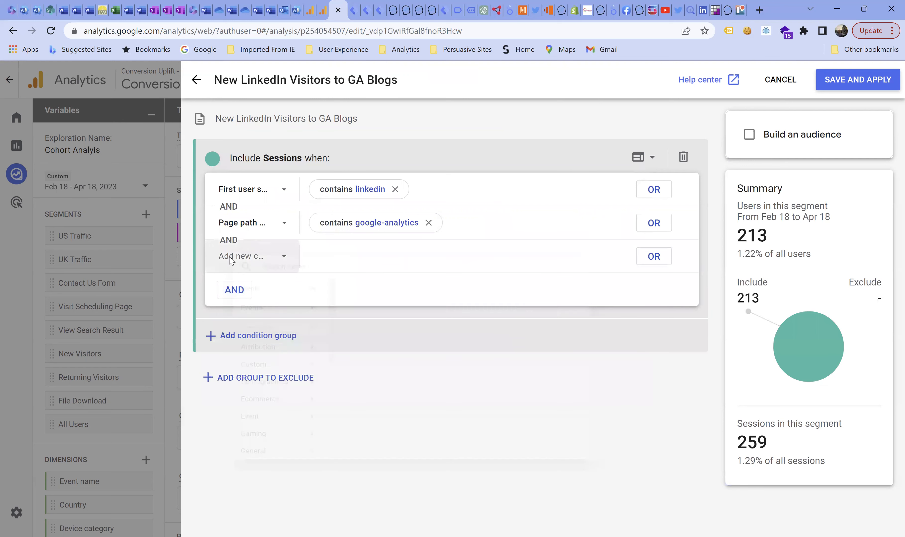
type("p")
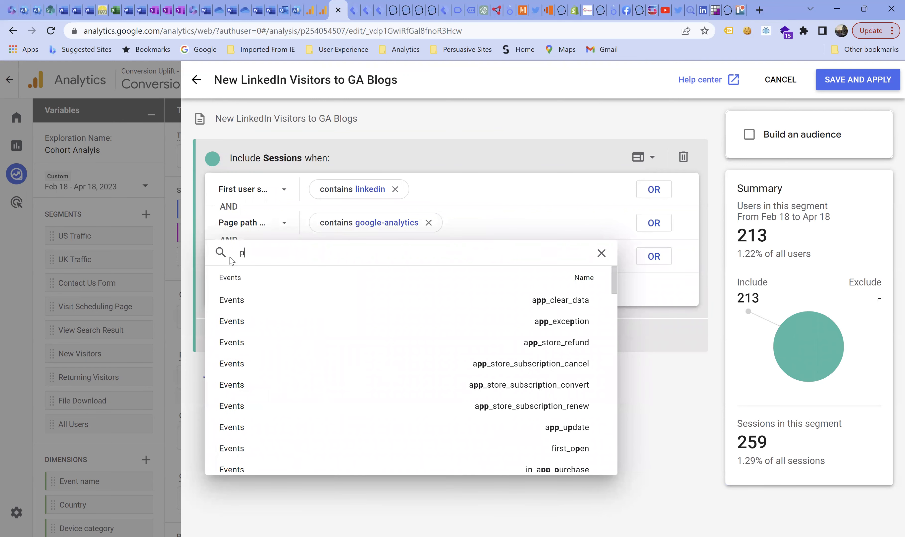
type("ag")
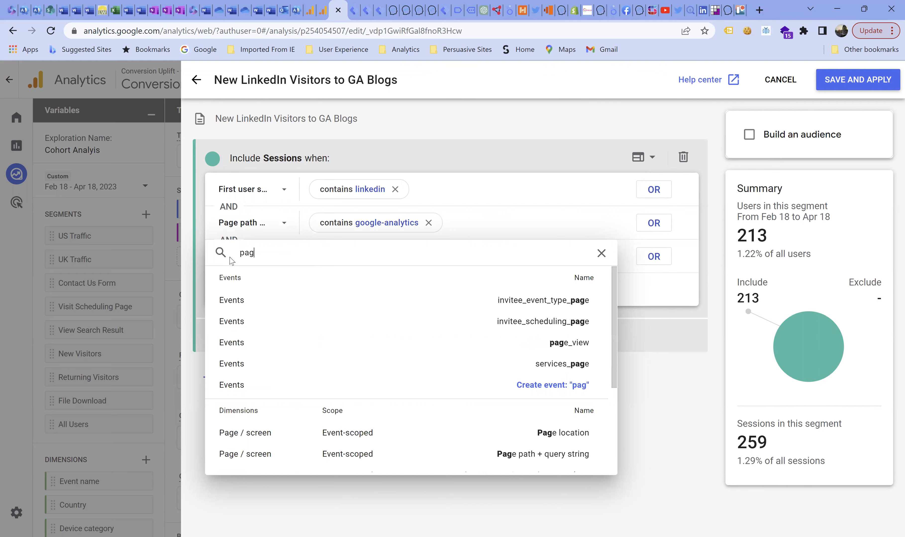
type("e_")
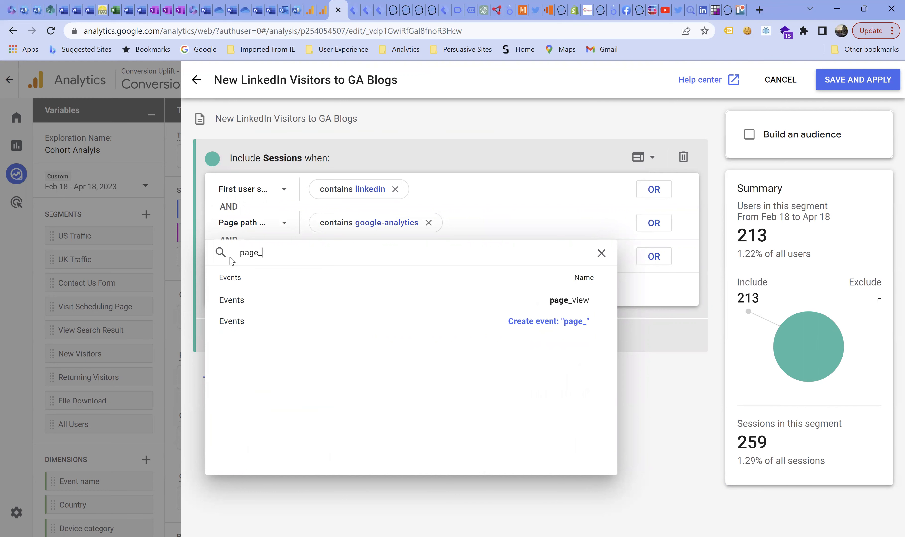
left_click(238, 301)
Add an Event count parameter greater than 1 to the page_view condition and apply it
left_click(347, 256)
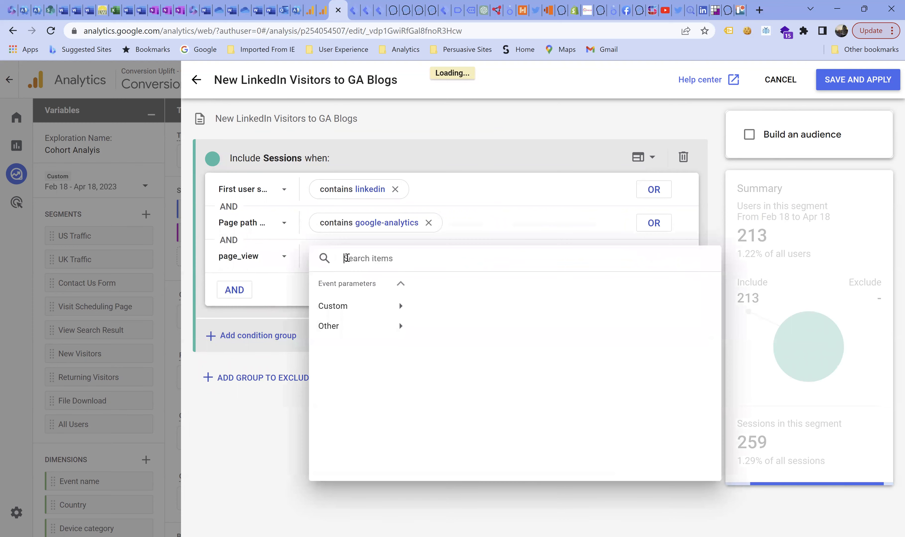
type("event")
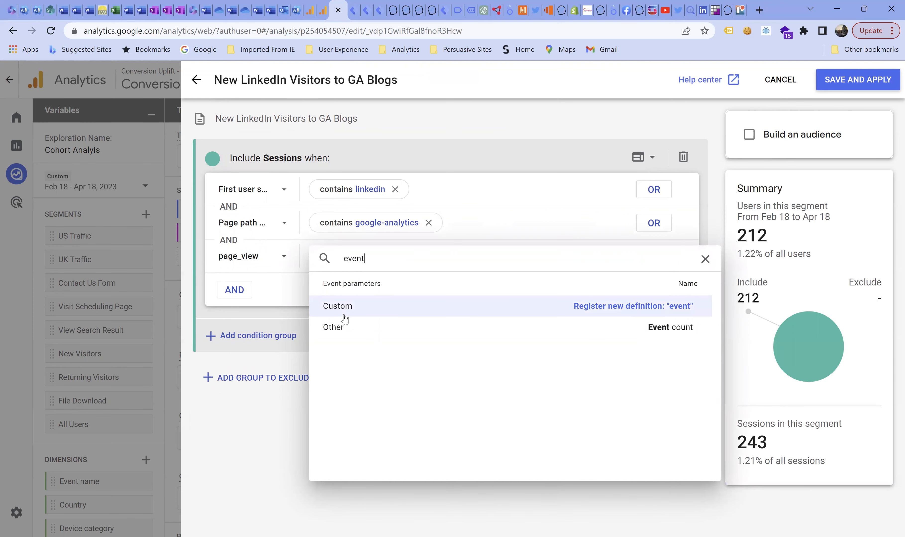
left_click(343, 330)
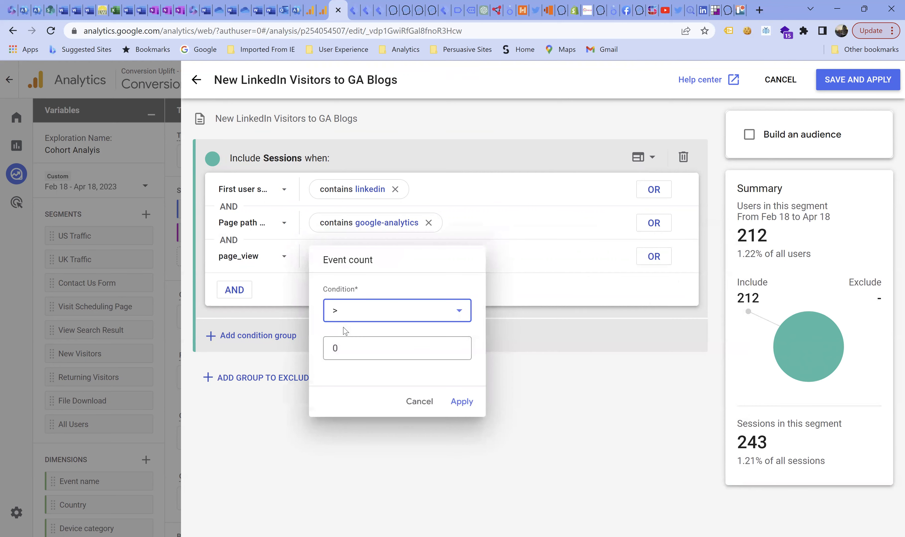
left_click(344, 347)
key("BackSpace")
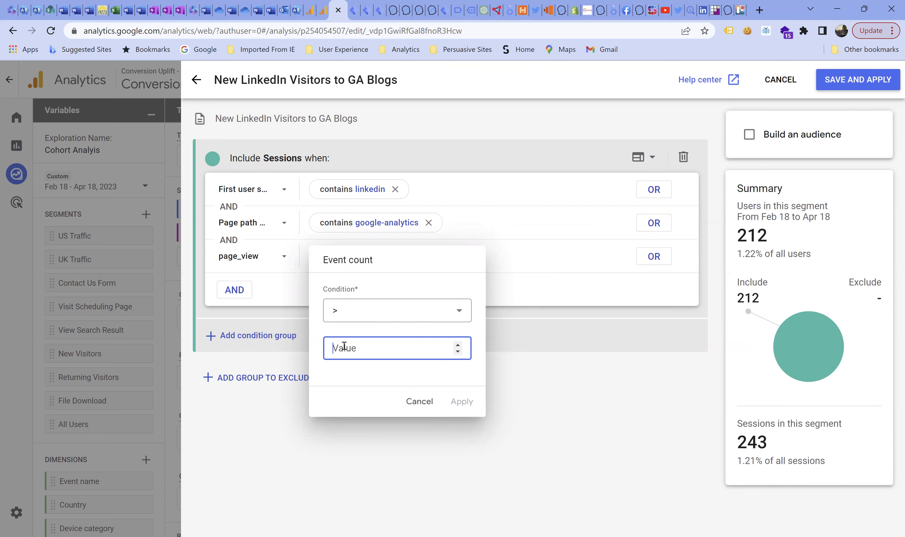
type("1")
left_click(463, 402)
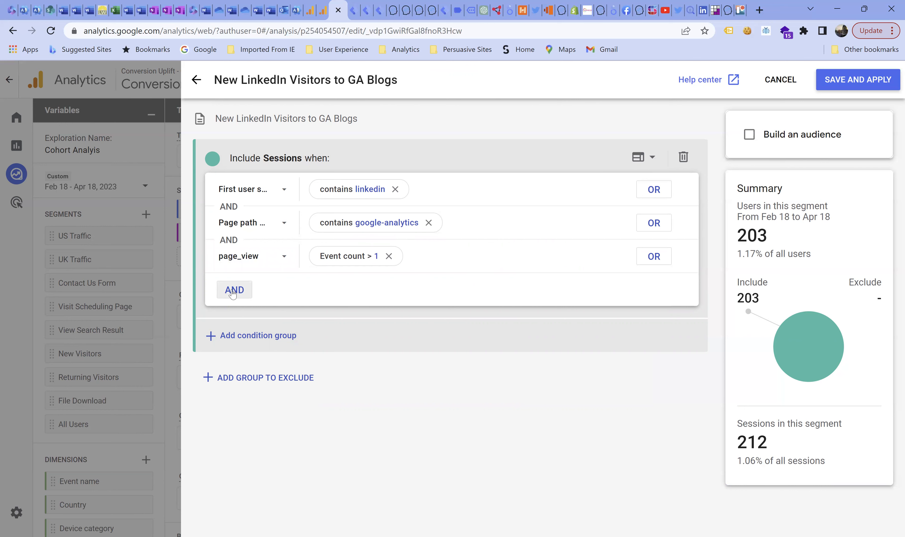
Add a fourth AND condition to the segment using the file_download event
left_click(232, 290)
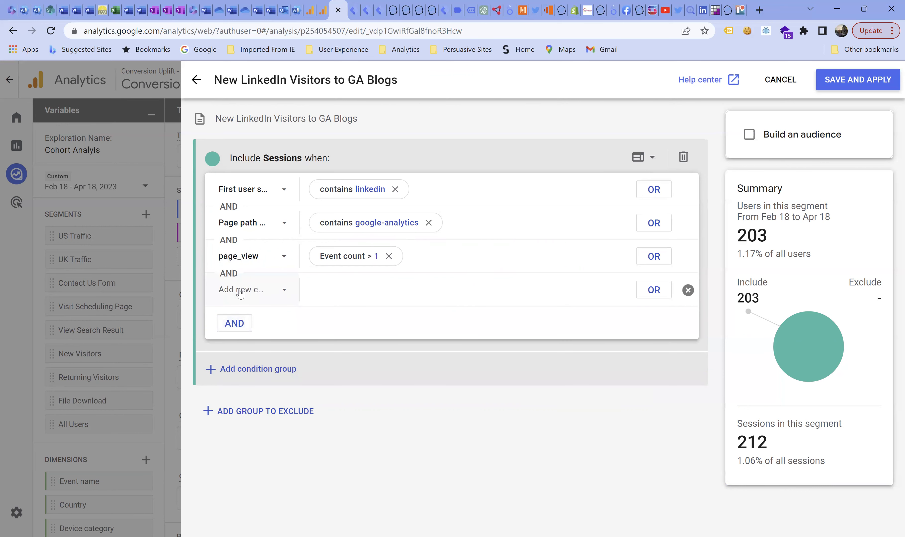
left_click(240, 290)
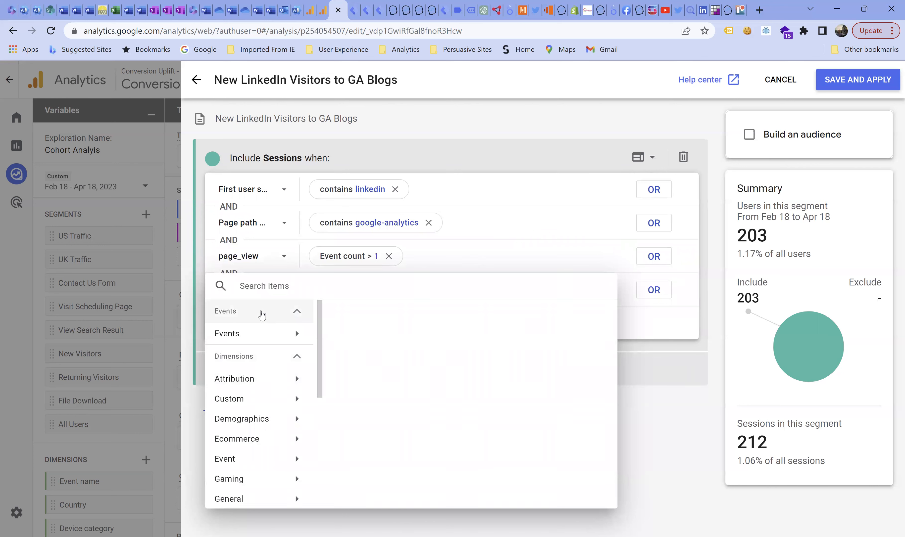
type("down")
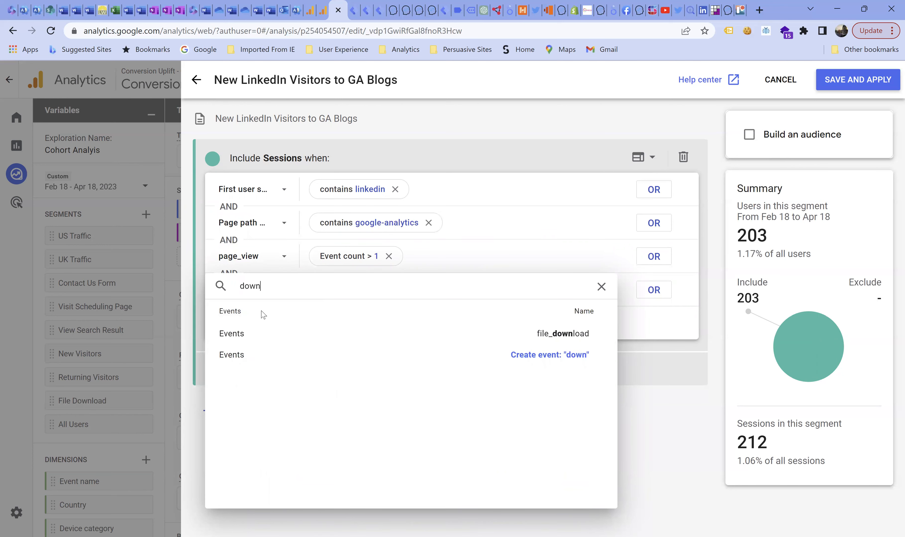
left_click(243, 340)
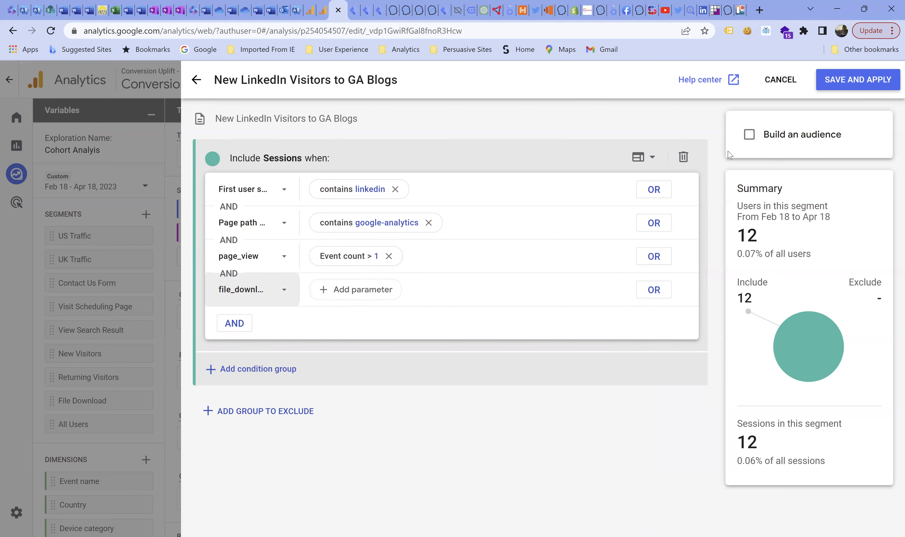
Enable building an audience from the segment and remove the file_download condition
left_click(752, 140)
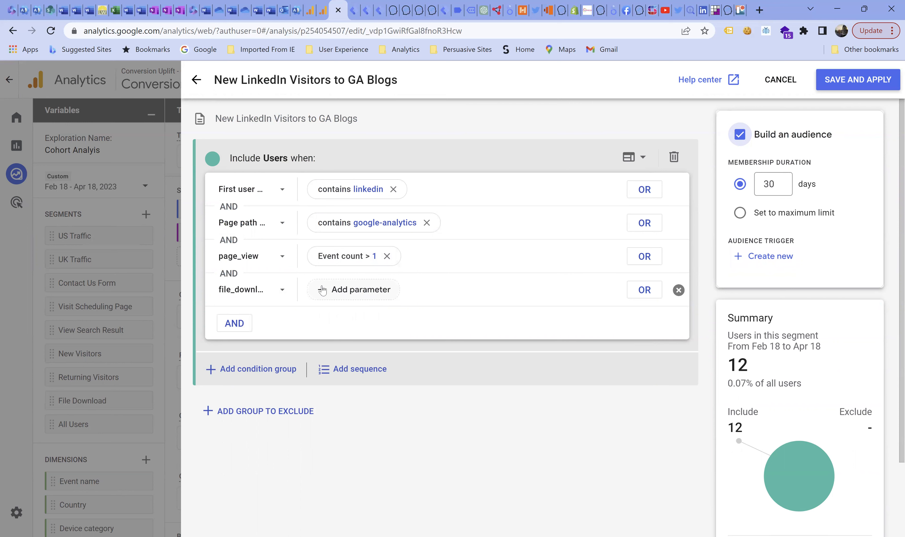
left_click(678, 290)
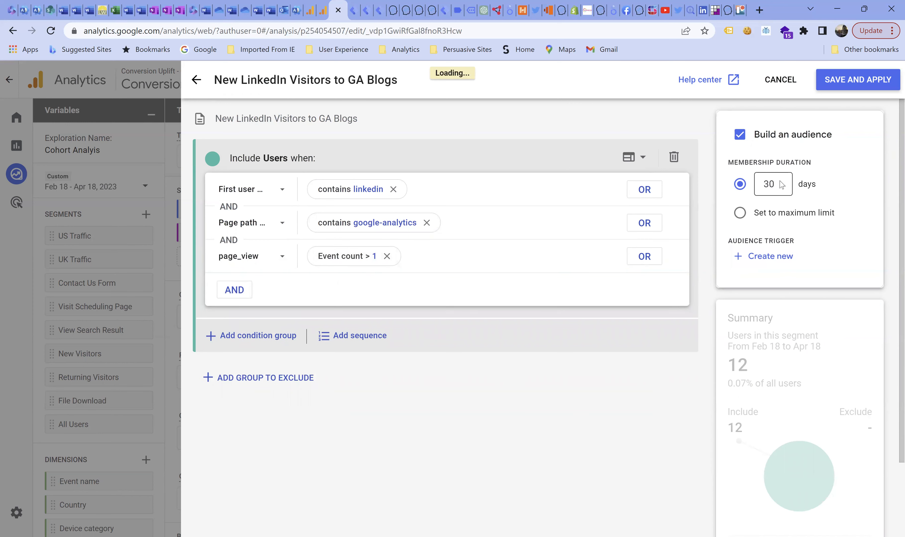
Create an audience trigger event named "New LinkedIn Visitor to GA Blogs x 2 PV" and save and apply the segment
left_click(767, 258)
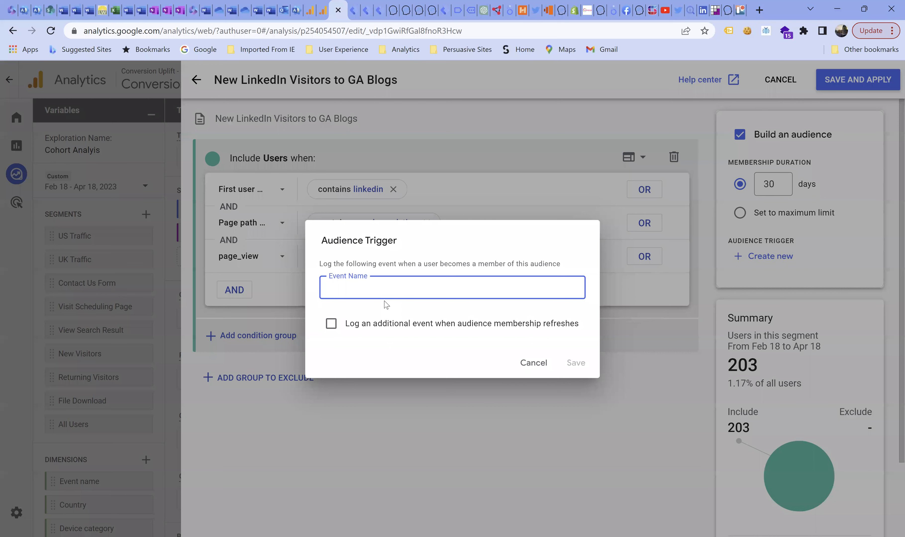
type("New LinkedIn Visitor to GA")
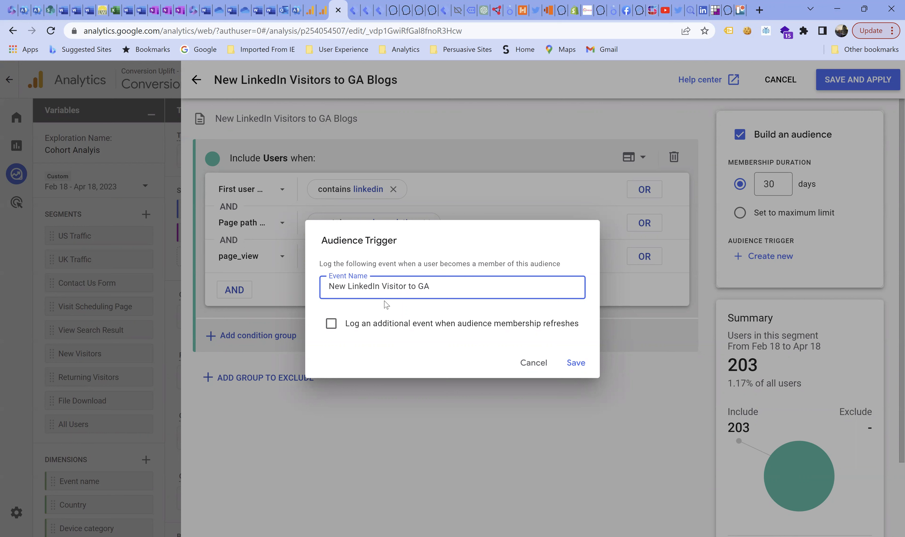
type(" Blogs x 2 PV")
left_click(331, 324)
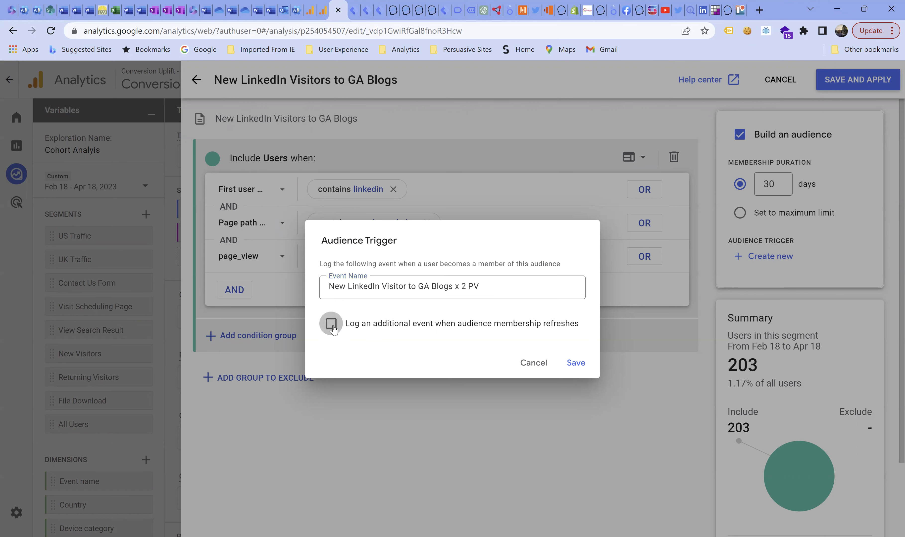
left_click(575, 363)
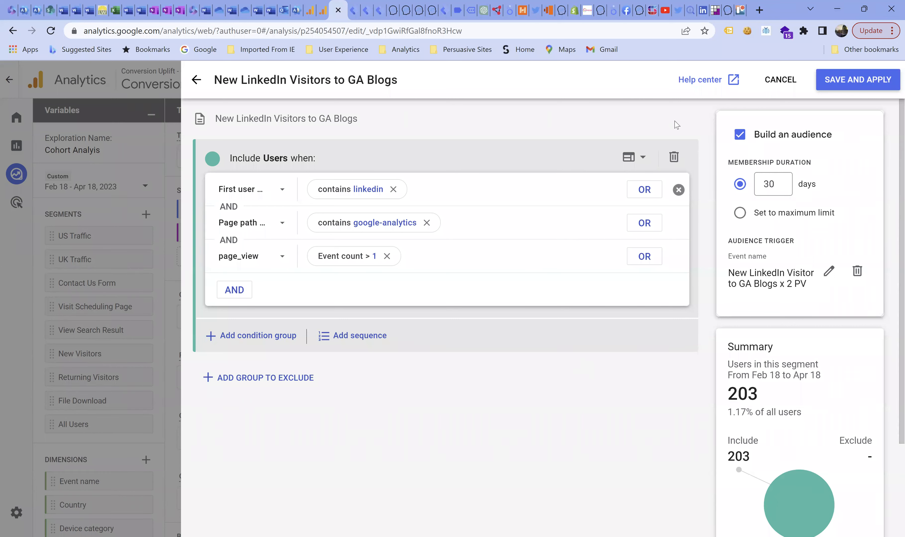
left_click(844, 83)
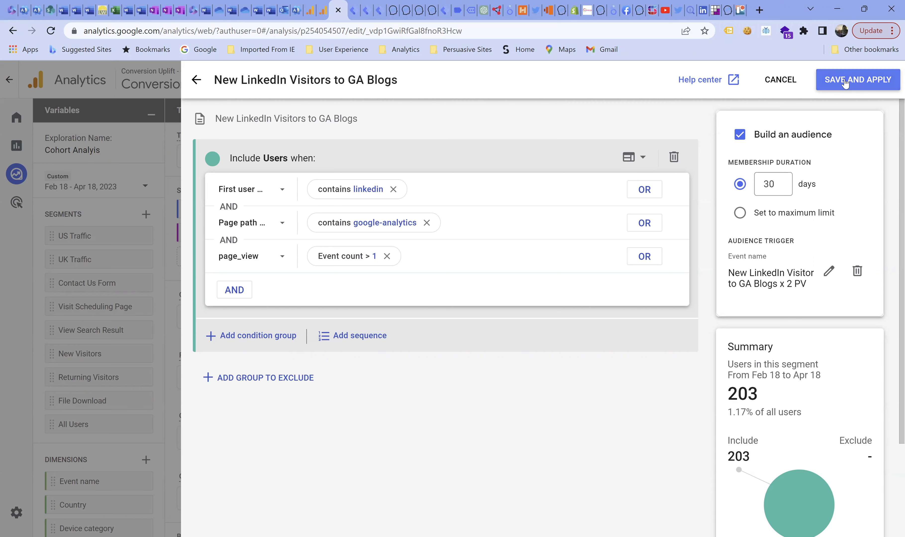